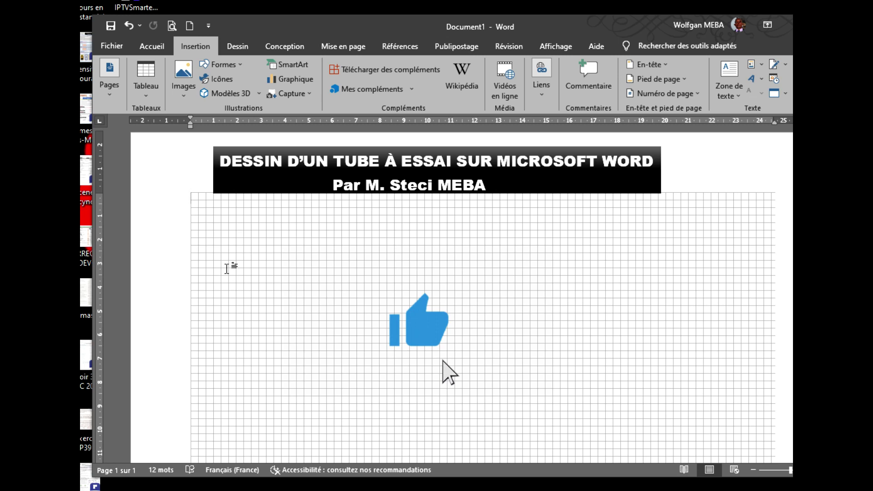
Open the Formes shapes gallery from the Insertion tab above the grid page
left_click(239, 65)
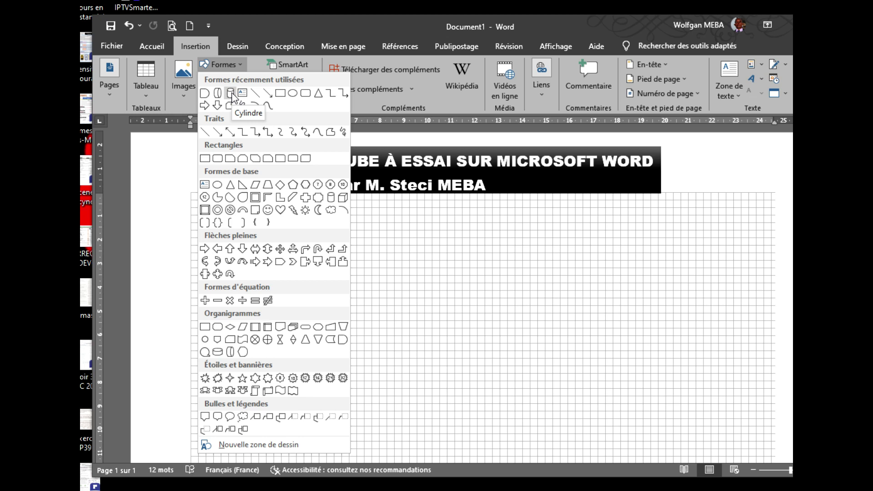
Draw a tall blue Cylindre shape on the left part of the grid
left_click(230, 94)
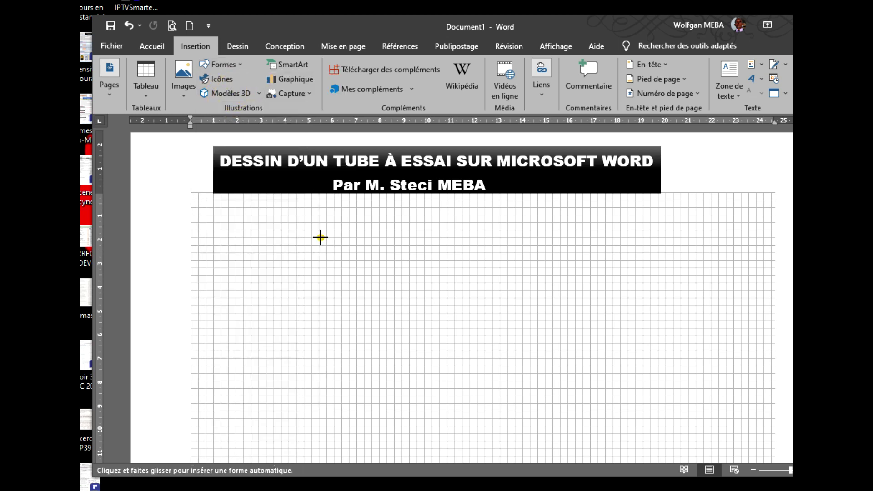
left_click_drag(319, 236, 351, 371)
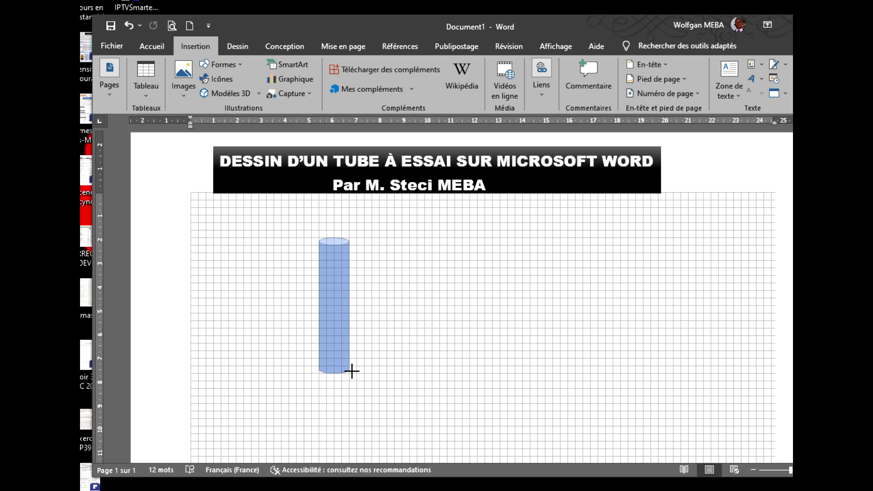
left_click_drag(352, 371, 358, 389)
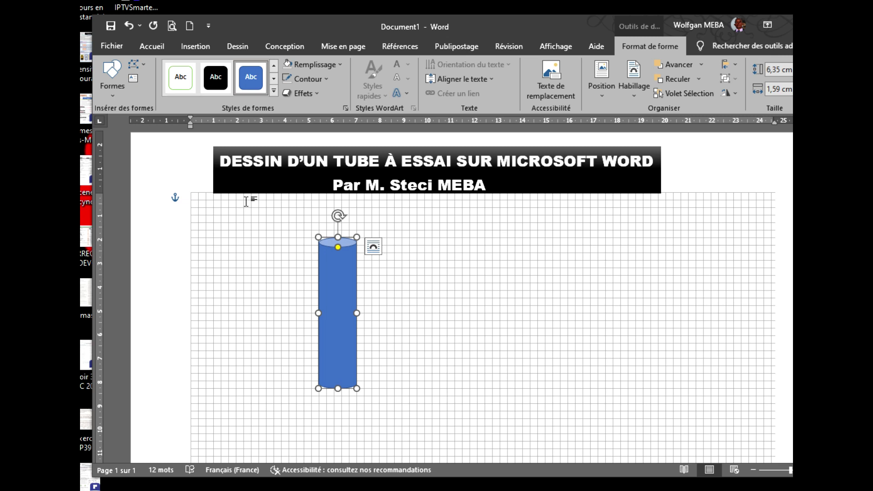
left_click(117, 97)
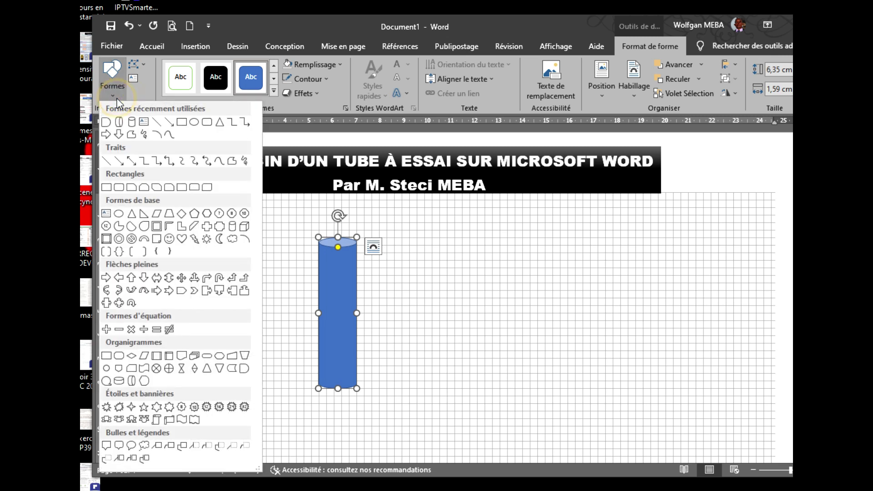
Draw a Délai flowchart shape, rotate it 90° and fit it under the cylinder's base
left_click(105, 127)
mouse_move(394, 322)
left_mouse_down()
mouse_move(400, 344)
mouse_move(440, 360)
left_mouse_up()
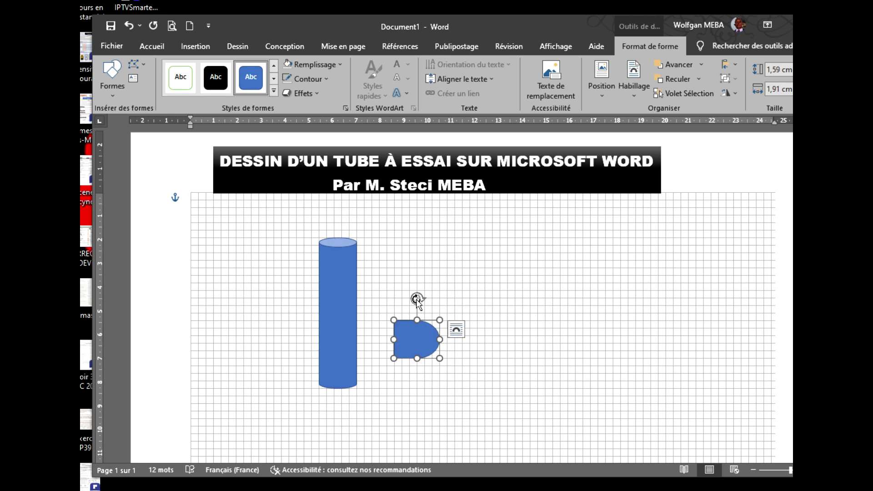
mouse_move(418, 299)
left_mouse_down()
mouse_move(435, 307)
mouse_move(454, 339)
left_mouse_up()
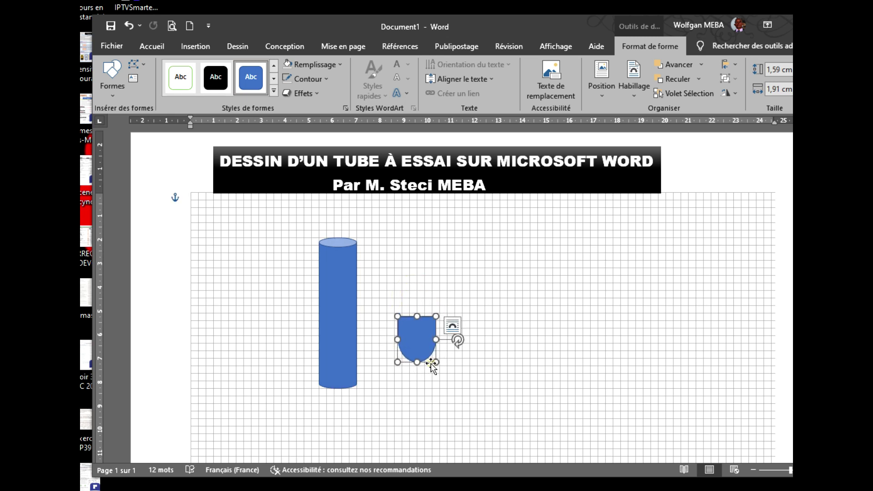
mouse_move(420, 357)
left_mouse_down()
mouse_move(385, 406)
mouse_move(349, 430)
left_mouse_up()
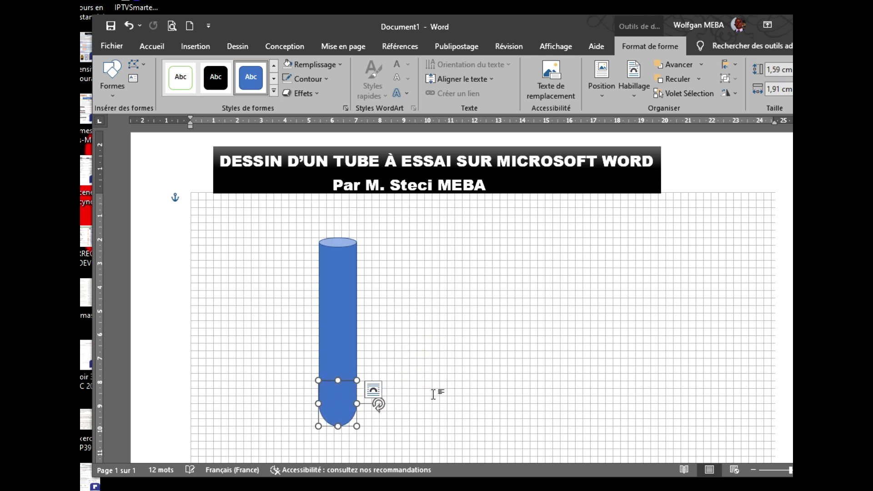
left_click(451, 386)
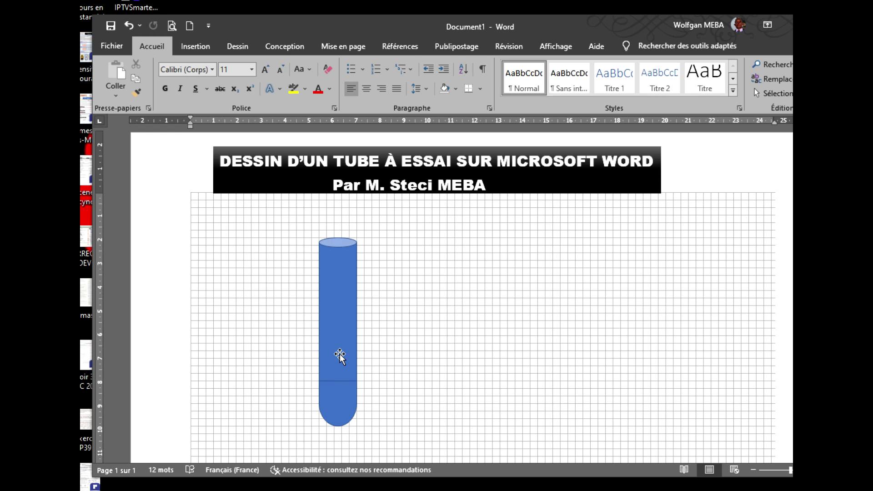
Duplicate the cylinder with Ctrl+D and place the copy right of the tube
left_click(337, 331)
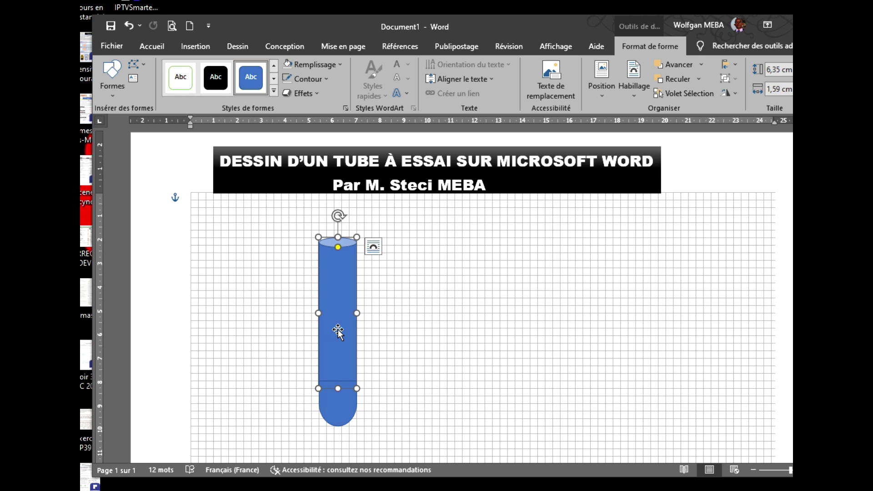
key("ctrl+d")
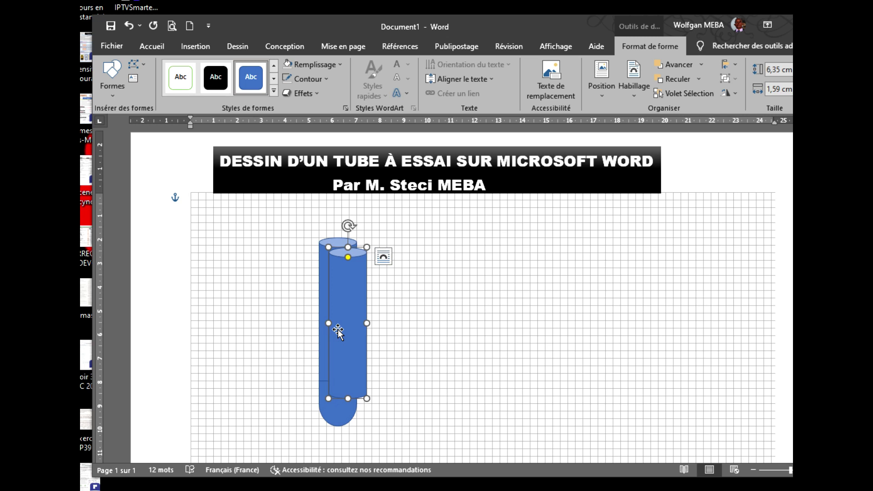
left_click_drag(348, 324, 409, 324)
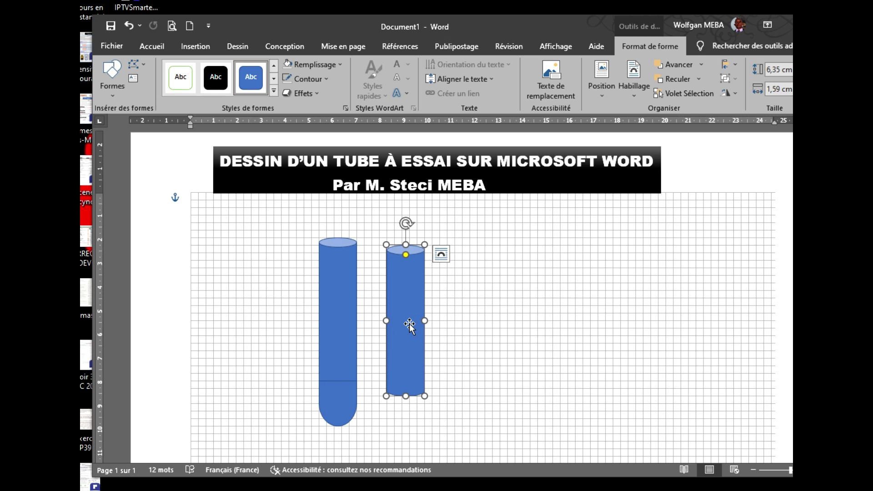
left_click(409, 324)
left_click(335, 315)
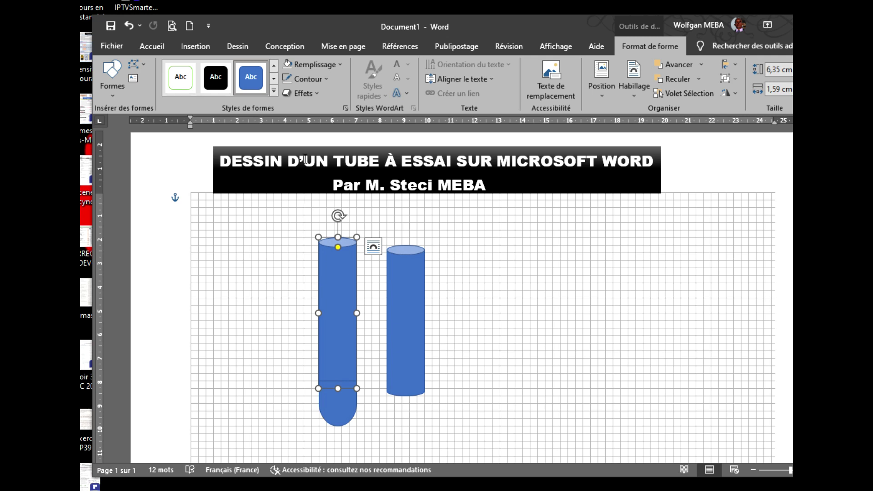
Remove the cylinder body's fill and give it a black 1½ pt outline
left_click(286, 64)
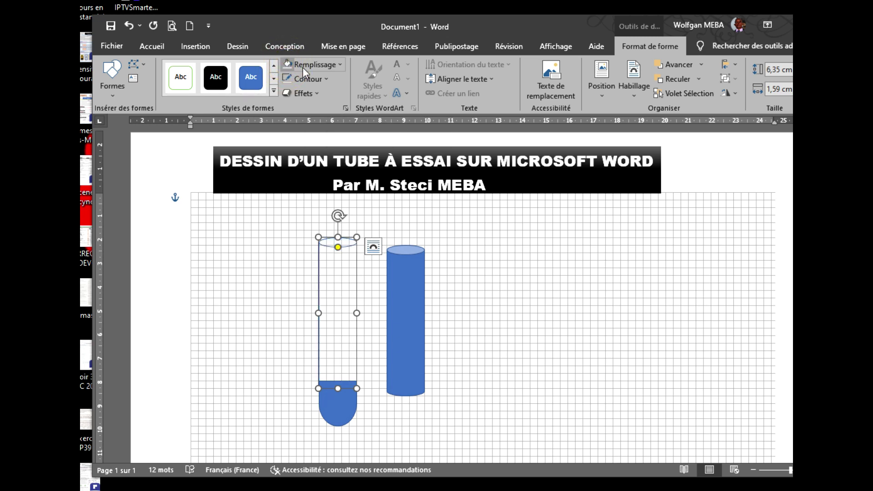
left_click(326, 79)
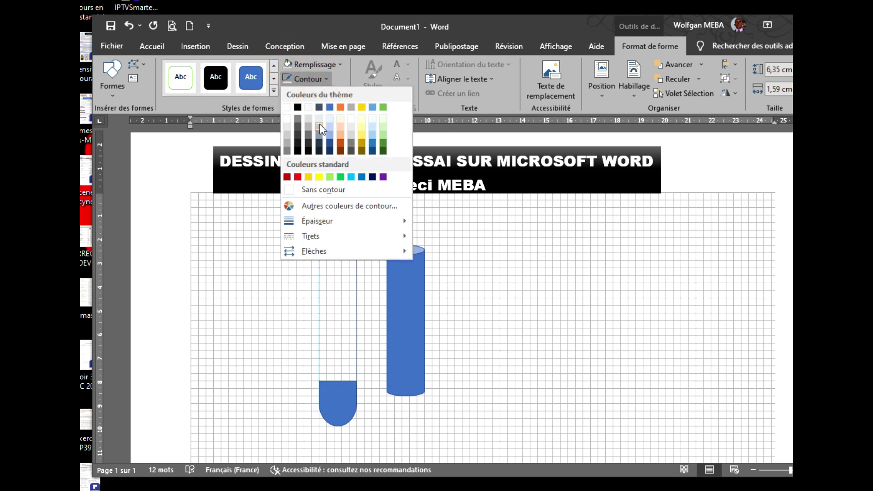
left_click(297, 107)
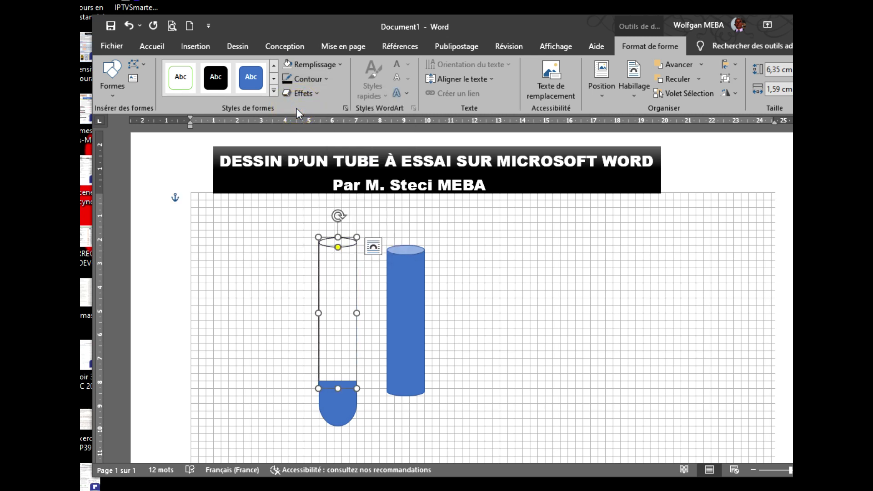
left_click(325, 79)
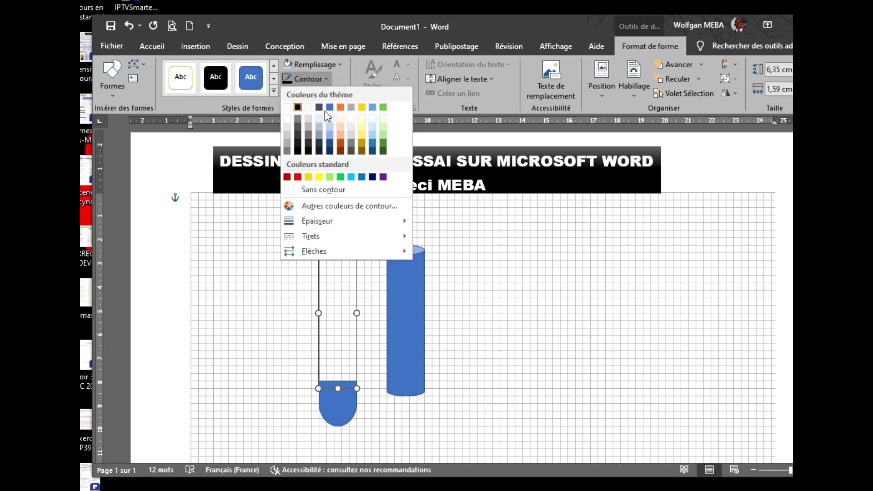
mouse_move(317, 221)
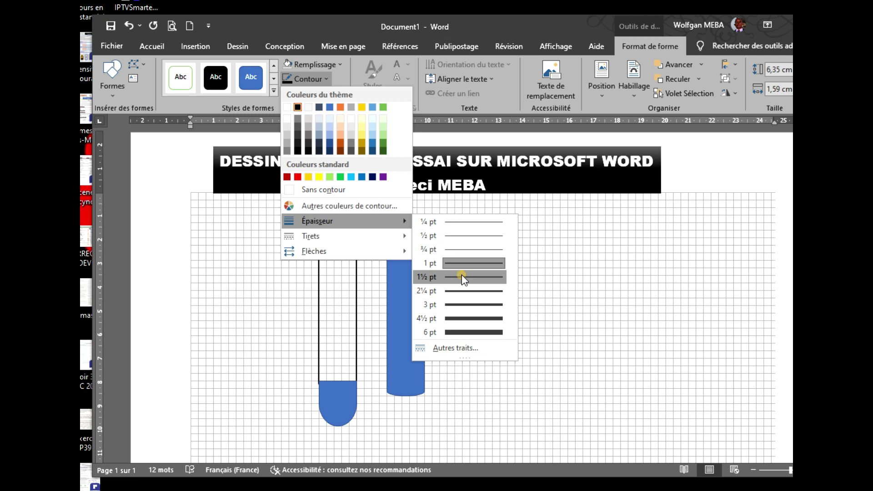
left_click(464, 278)
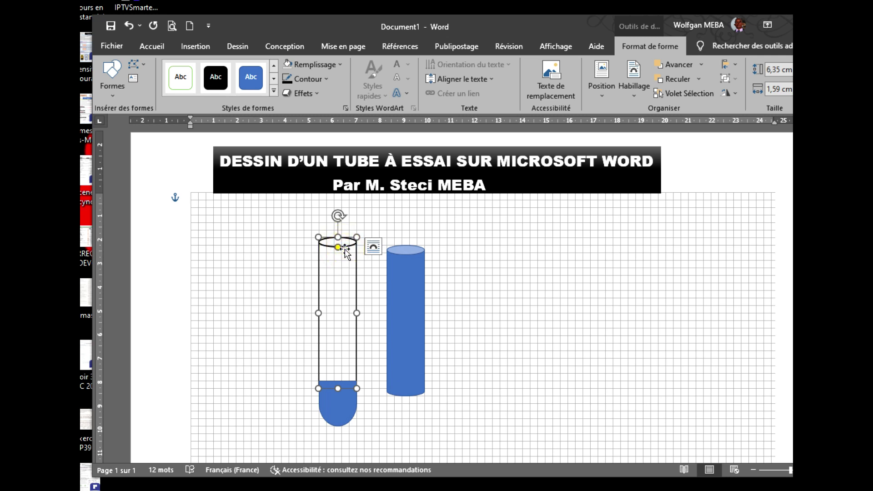
Fill the tube's cylinder body with white
left_click(342, 66)
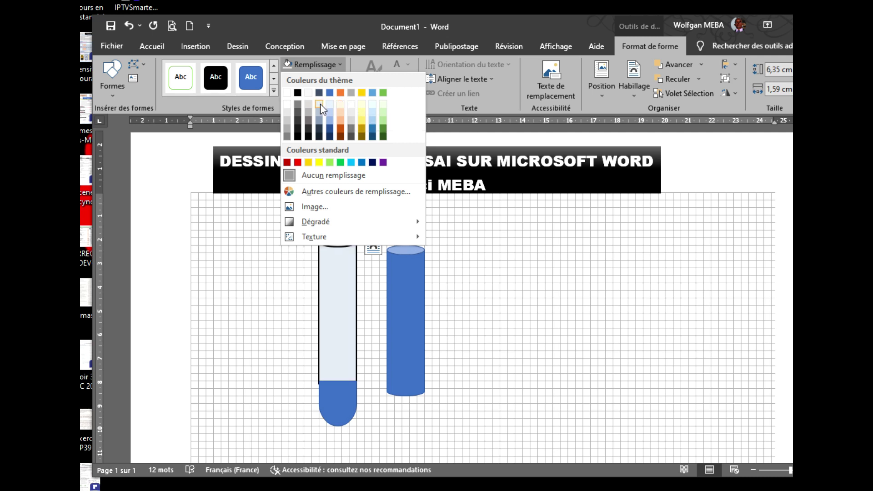
left_click(287, 105)
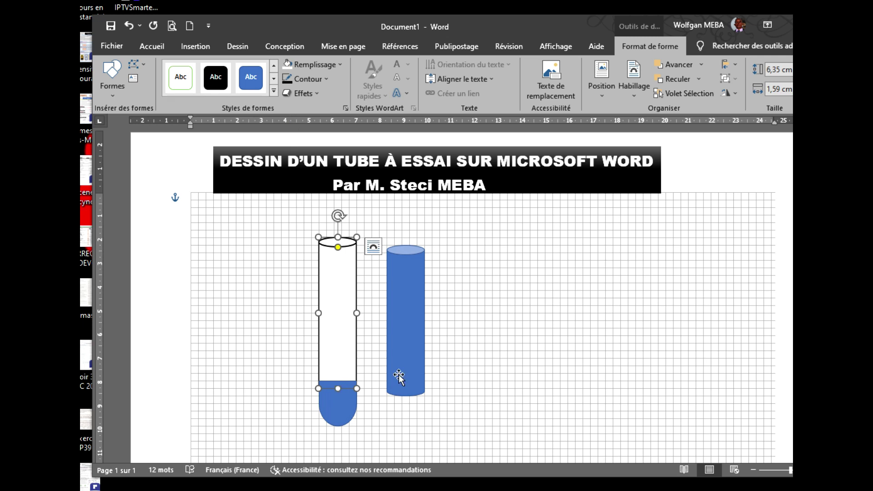
left_click(335, 409)
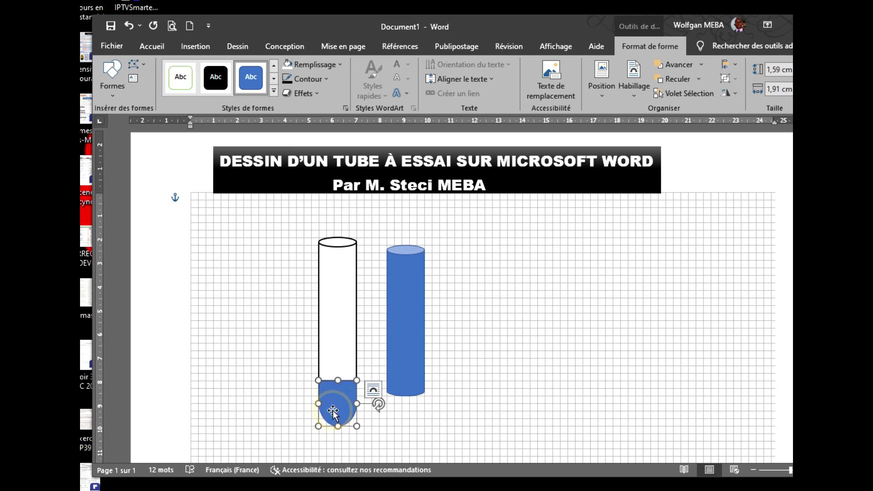
Give the rounded bottom shape a black Contour with 1½ pt Épaisseur
left_click(288, 81)
left_click(326, 80)
mouse_move(318, 220)
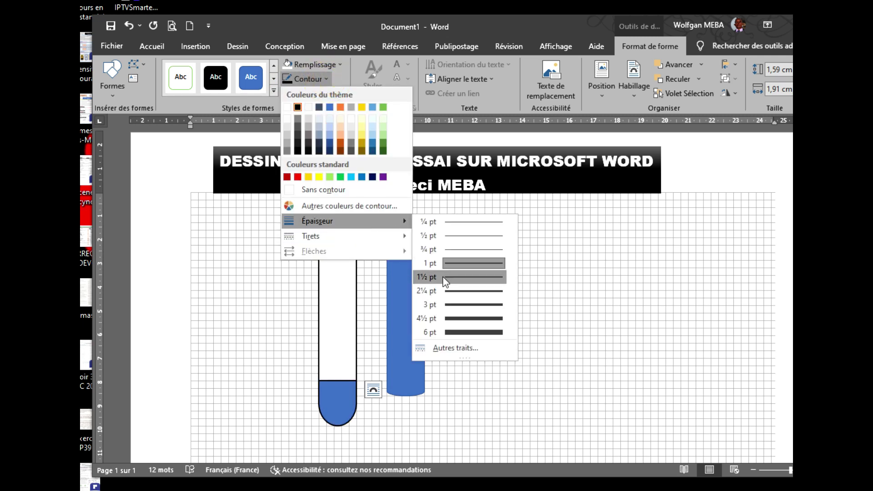
left_click(445, 278)
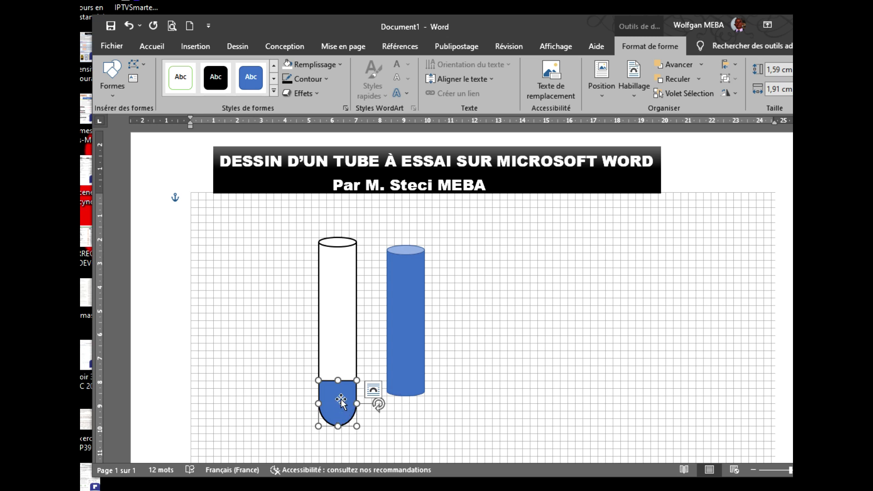
left_click(259, 325)
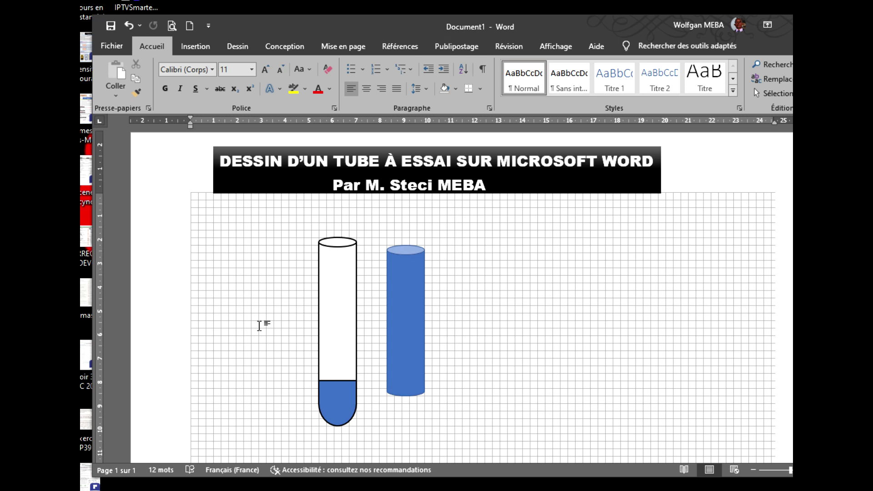
left_click(342, 393)
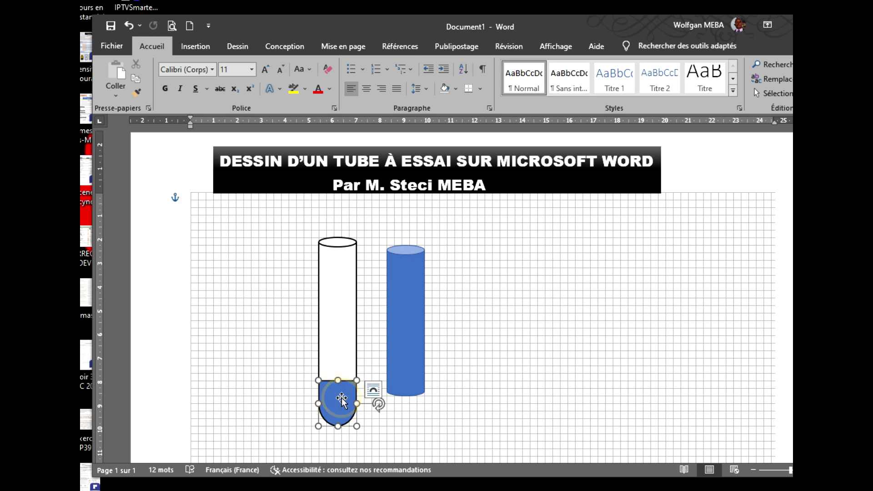
Drag the right-hand blue cylinder into the white tube as its liquid column
left_click(410, 322)
left_click(411, 322)
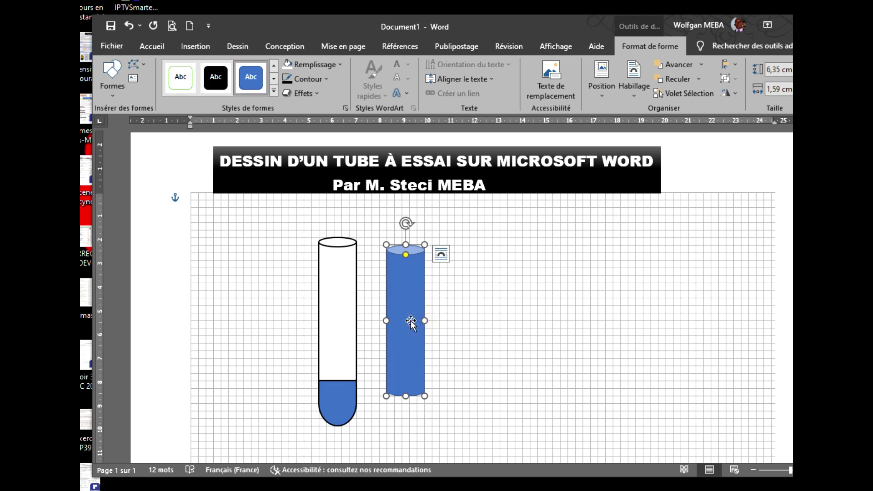
left_click_drag(411, 322, 344, 326)
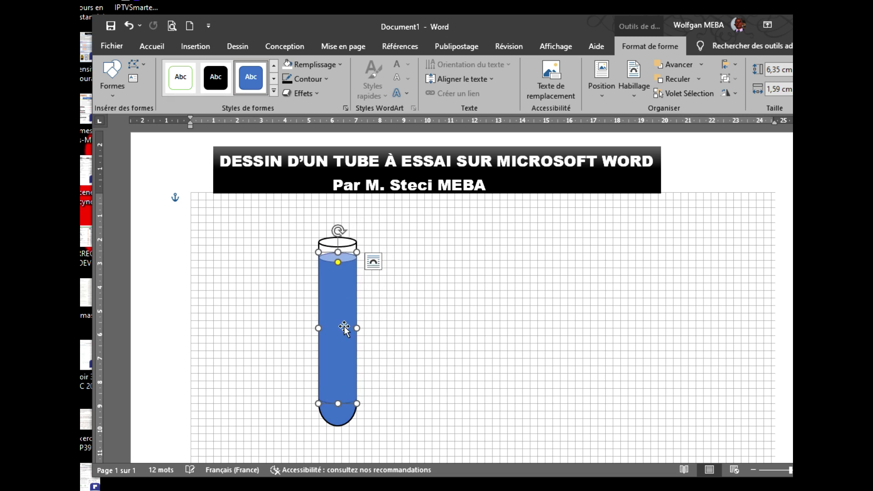
left_click(407, 328)
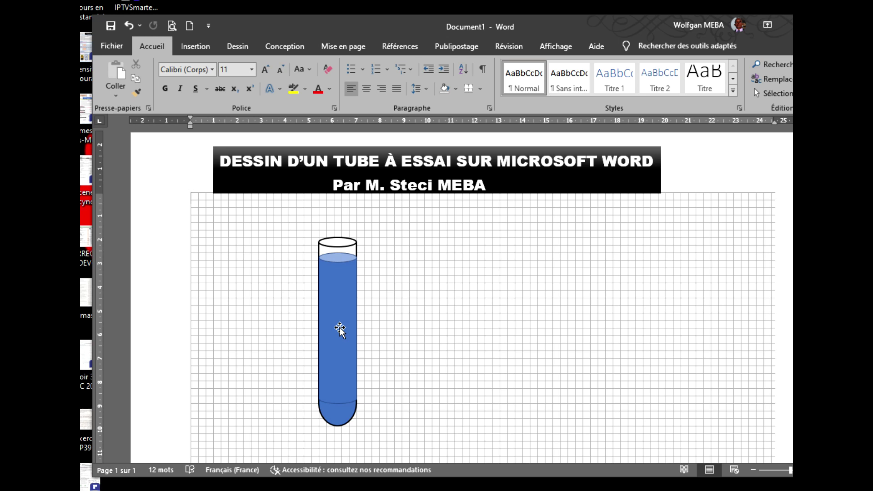
Set the blue liquid cylinder's Largeur to 1,5 cm
left_click(340, 328)
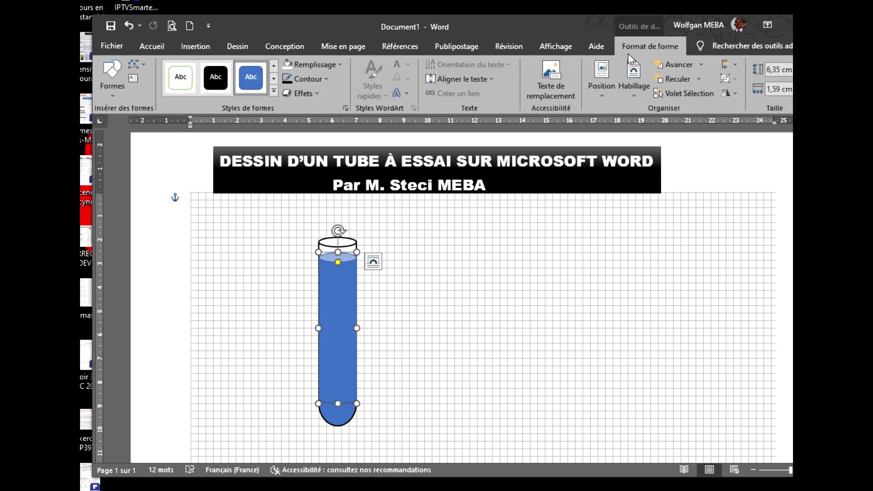
left_click_drag(582, 26, 569, 26)
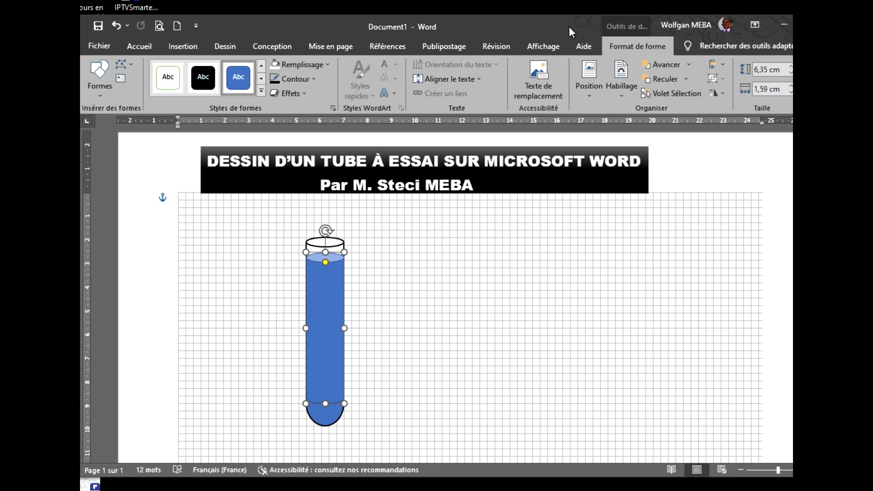
left_click(790, 98)
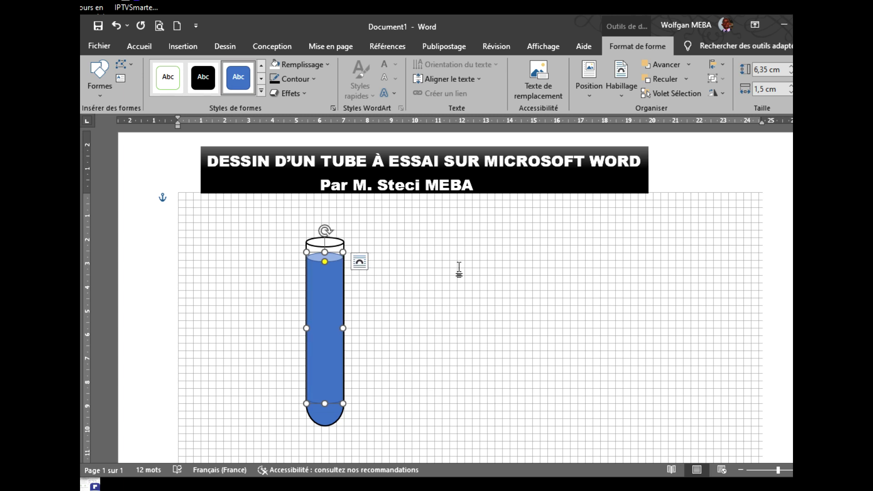
left_click(415, 296)
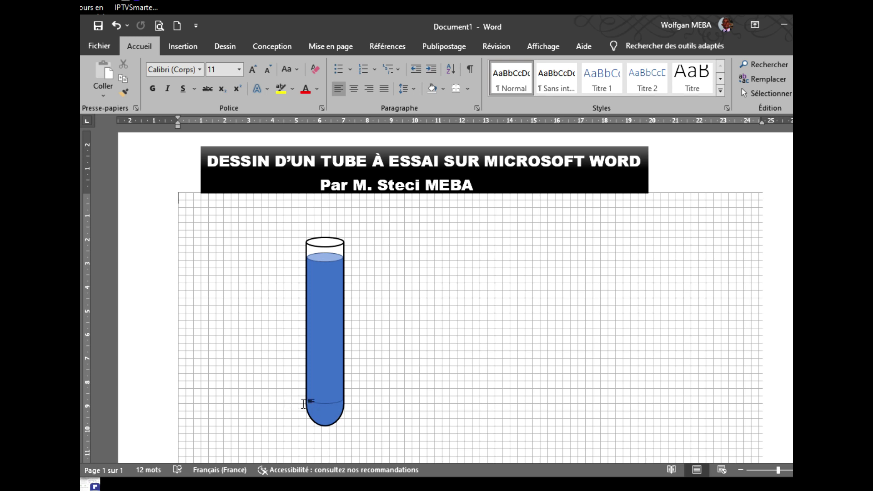
Set the liquid rectangle to Sans contour, then give it a light blue outline
left_click(325, 391)
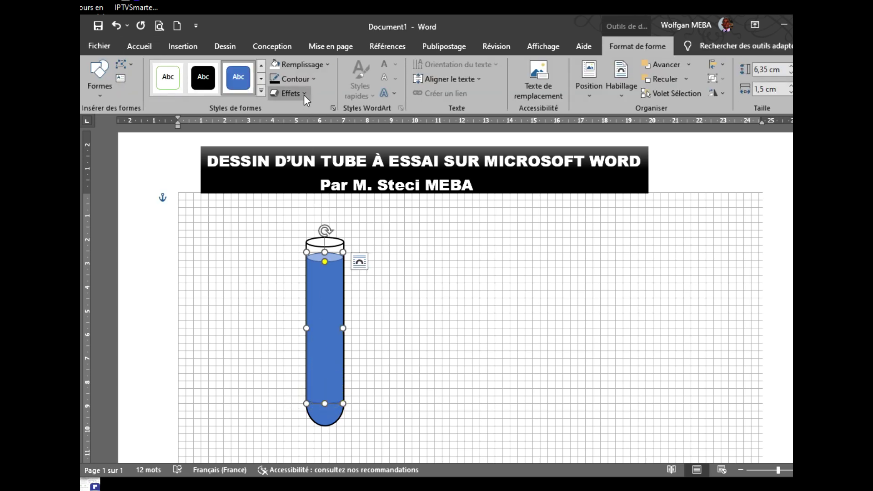
left_click(313, 80)
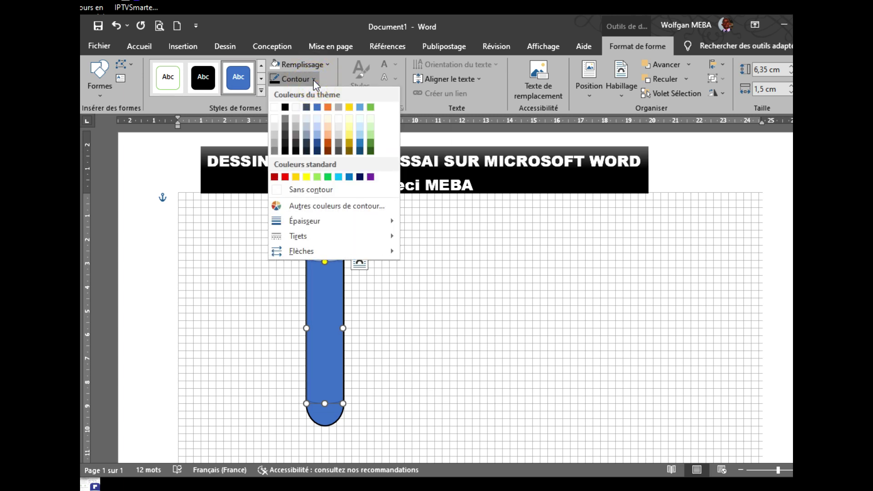
left_click(305, 191)
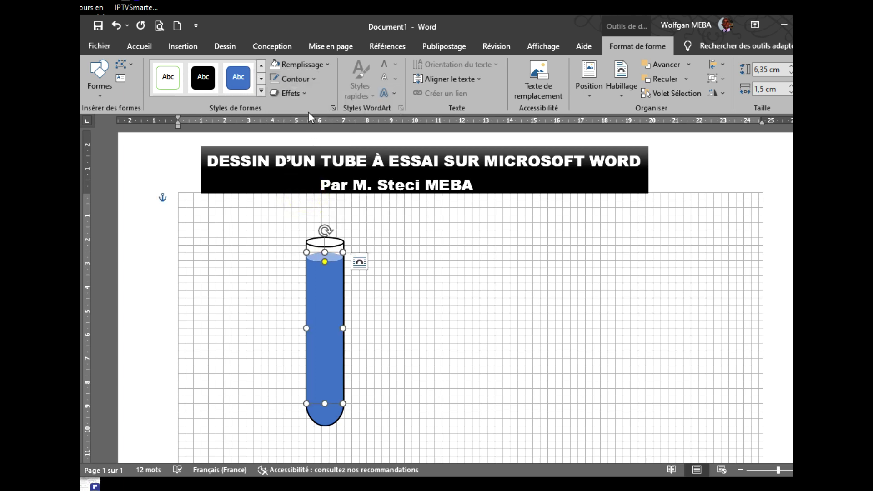
left_click(315, 78)
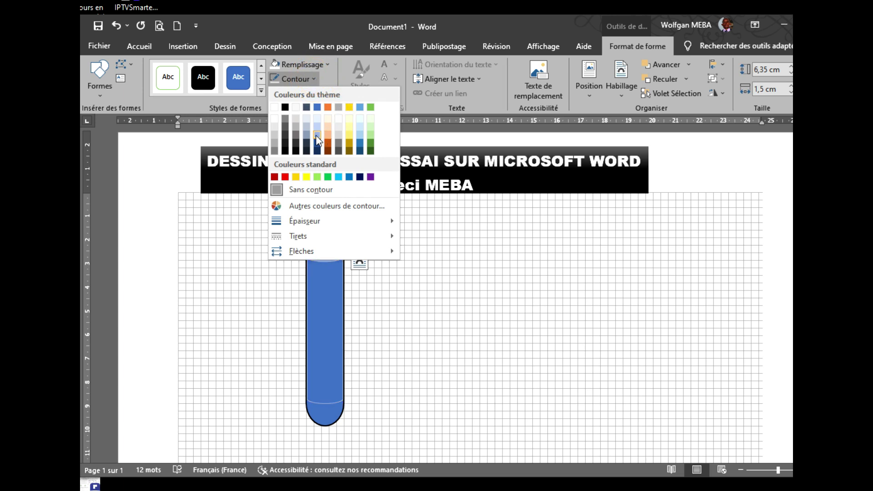
left_click(361, 146)
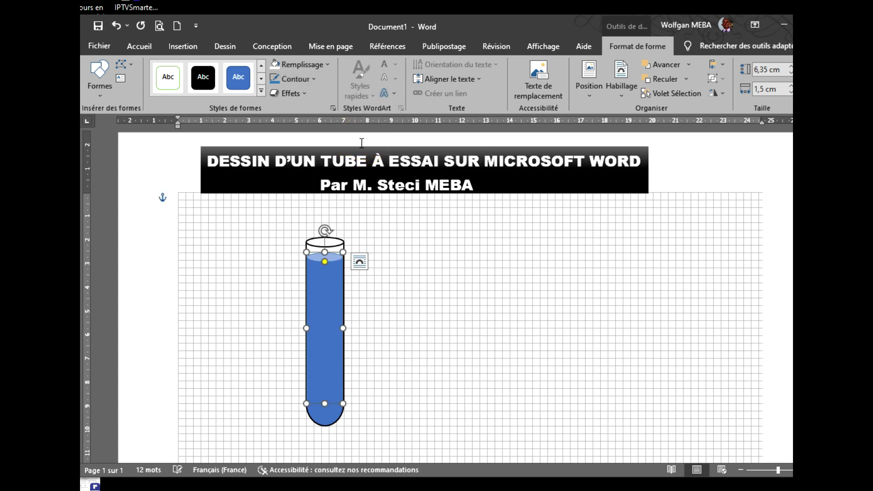
left_click(403, 339)
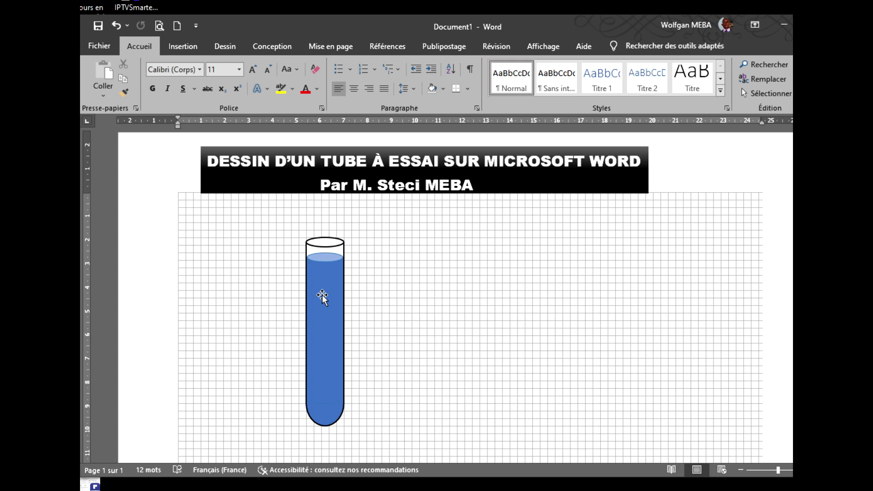
Select the top ellipse, blue rectangle and rounded bottom, then apply Grouper
left_click(329, 246)
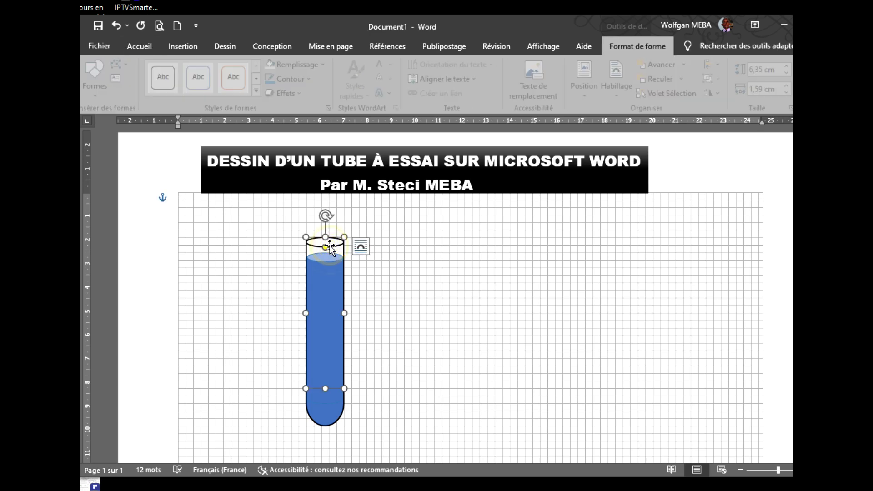
left_click(327, 292, "ctrl")
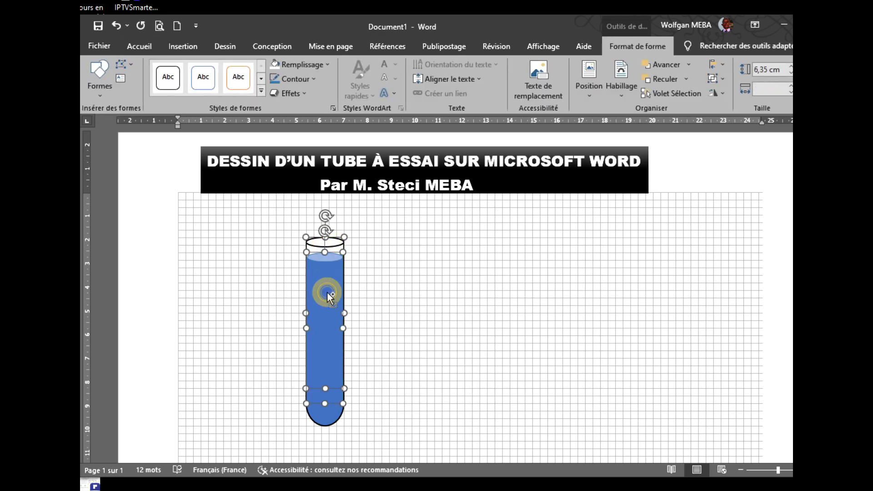
left_click(325, 417, "ctrl")
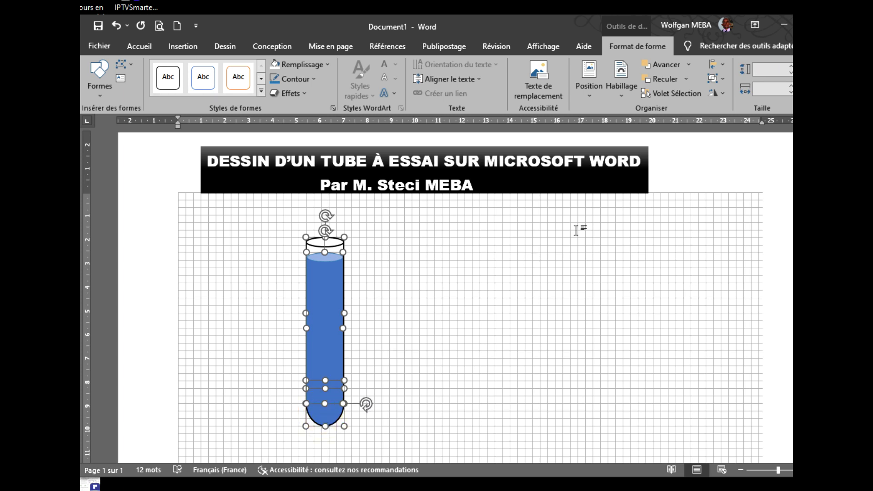
left_click(722, 93)
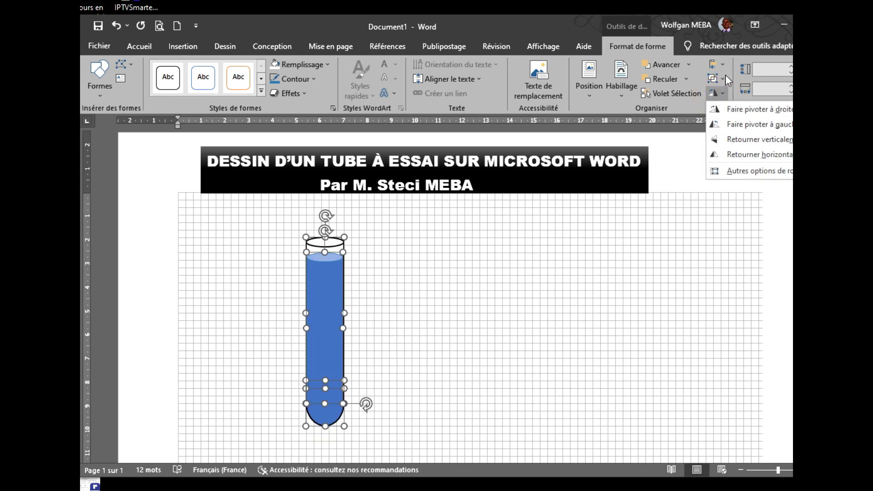
left_click(723, 79)
left_click(723, 80)
left_click(738, 91)
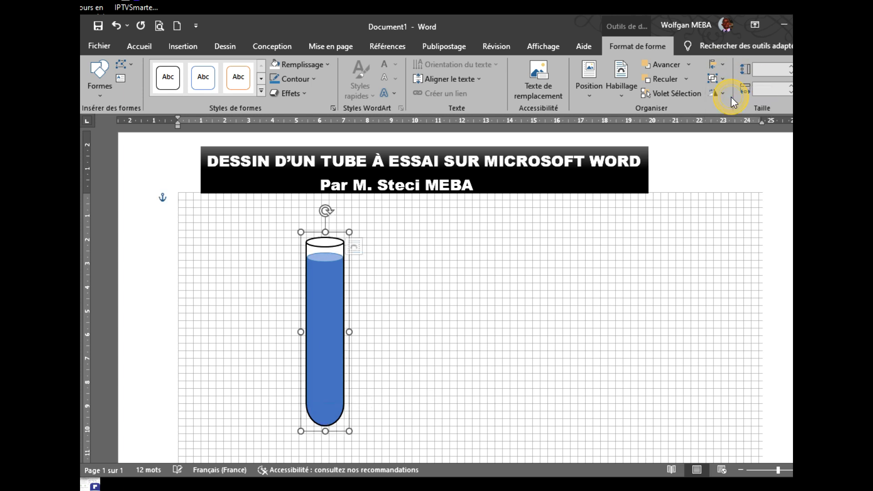
left_click(329, 294)
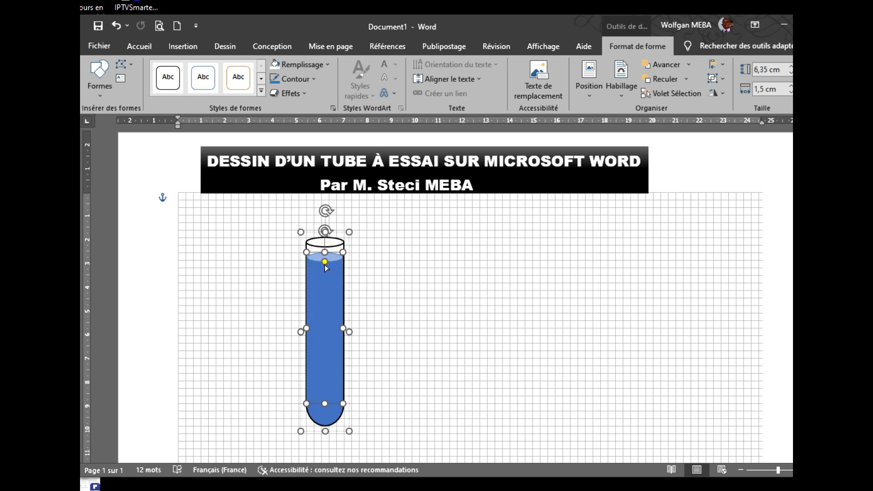
Lower the blue liquid's surface inside the tube so the upper part stays white
left_click_drag(324, 263, 325, 266)
key("ctrl+z")
left_click_drag(323, 253, 321, 343)
left_click(394, 301)
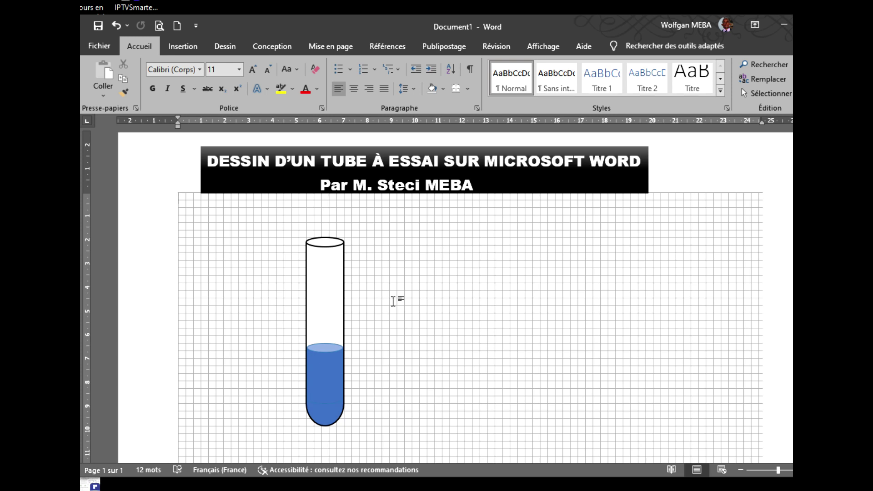
Fill the liquid shape and the tube's rounded bottom with dark gold
left_click(324, 373)
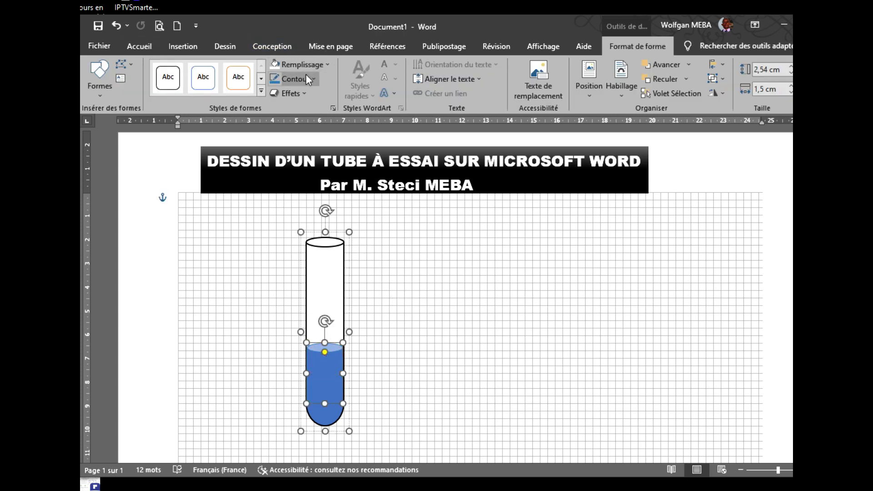
left_click(331, 66)
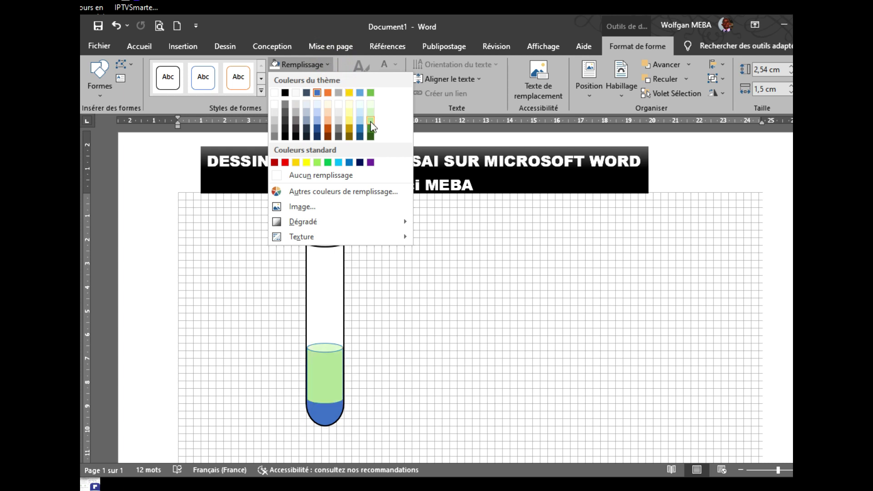
left_click(350, 132)
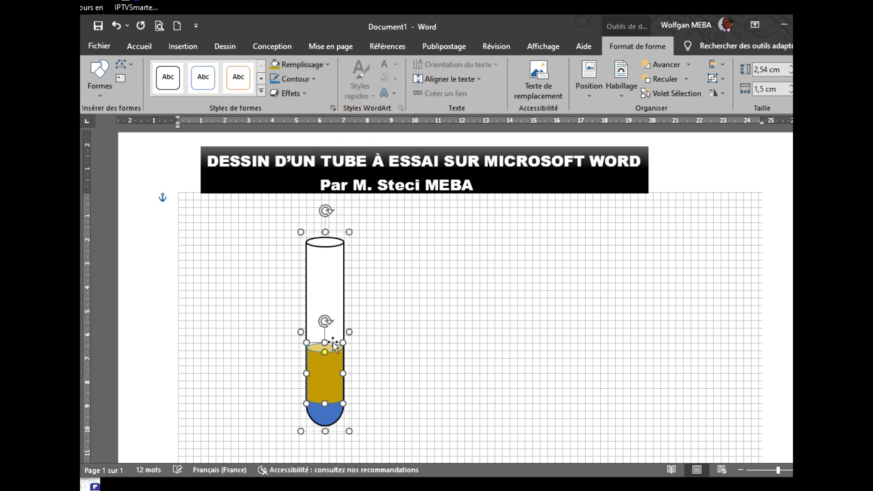
left_click(325, 415)
left_click(271, 63)
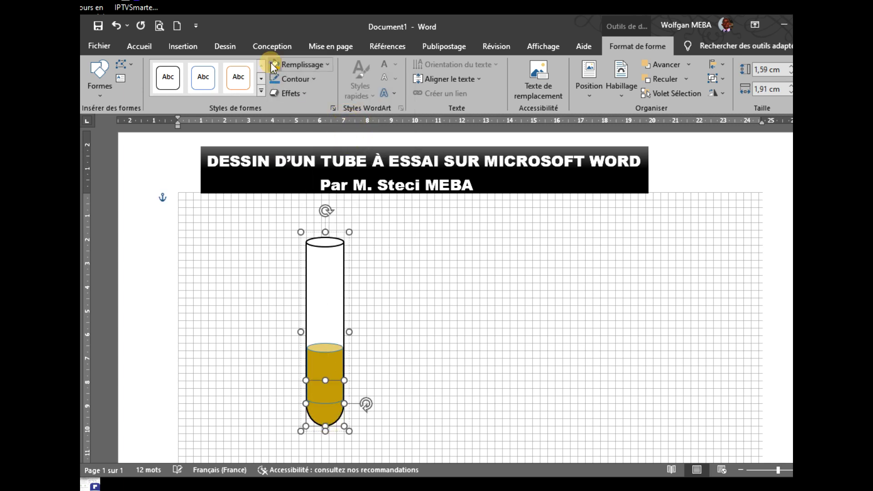
Give the liquid shape a matching gold outline
left_click(325, 352)
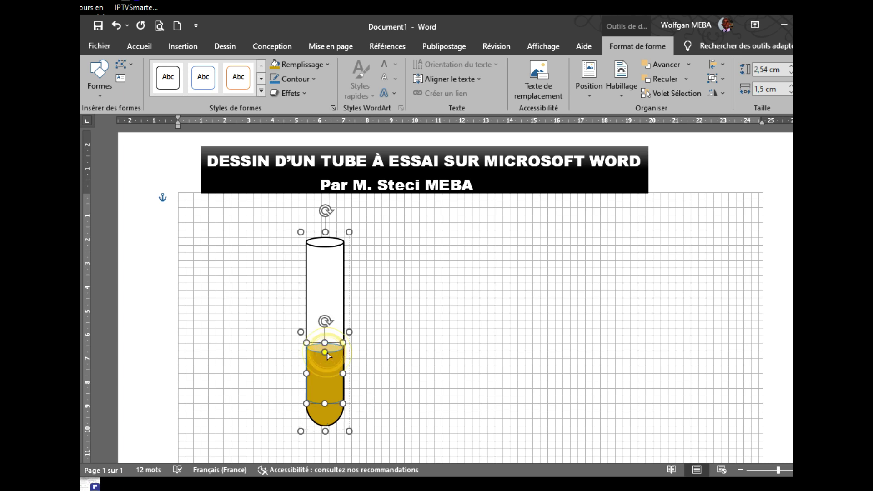
left_click(315, 80)
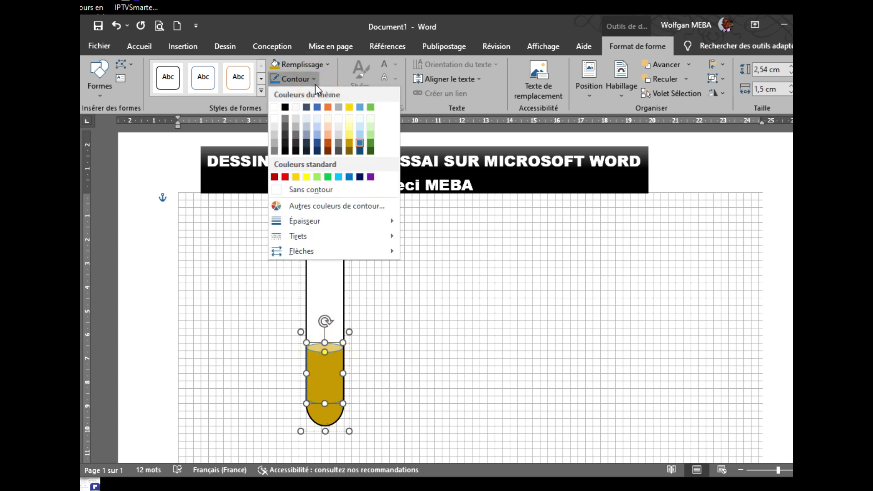
left_click(349, 145)
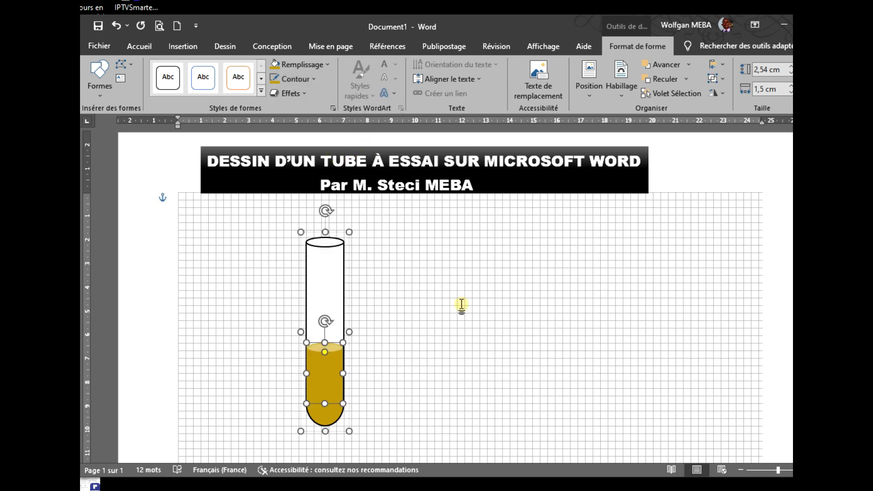
left_click(461, 304)
Stretch the gold liquid shape upward until it nearly reaches the tube's rim
left_click(326, 365)
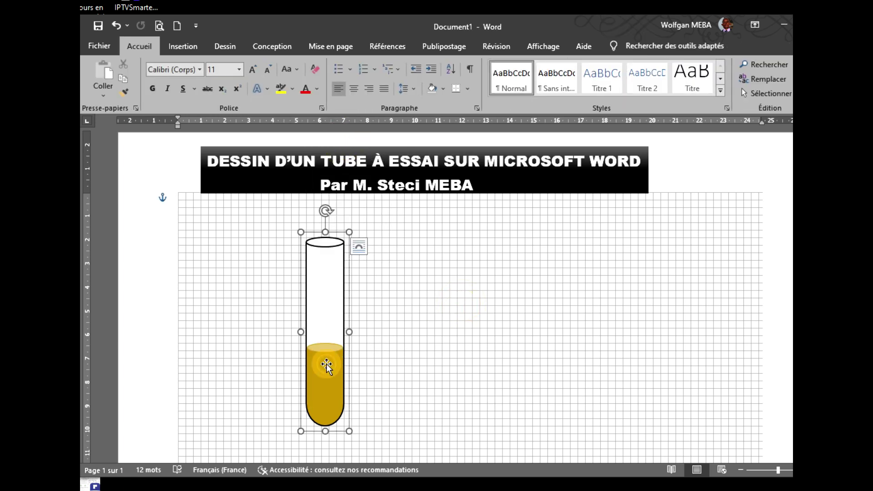
left_click(326, 364)
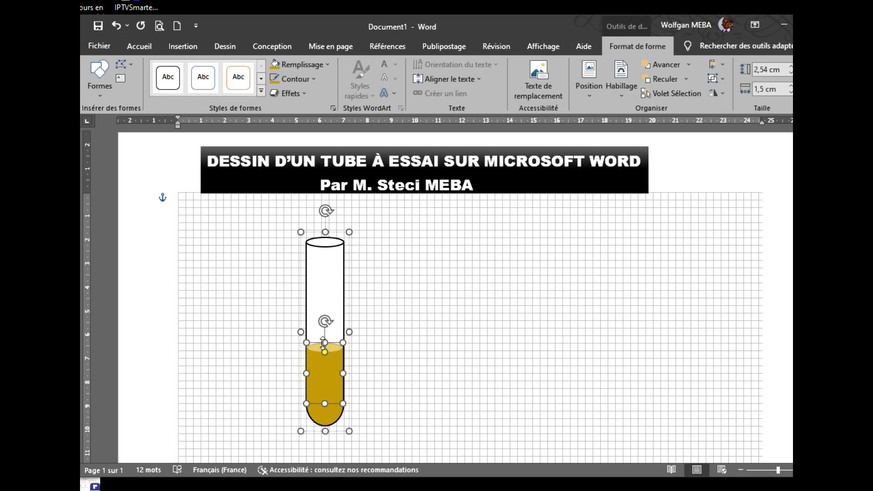
left_click_drag(323, 342, 324, 276)
left_click(462, 346)
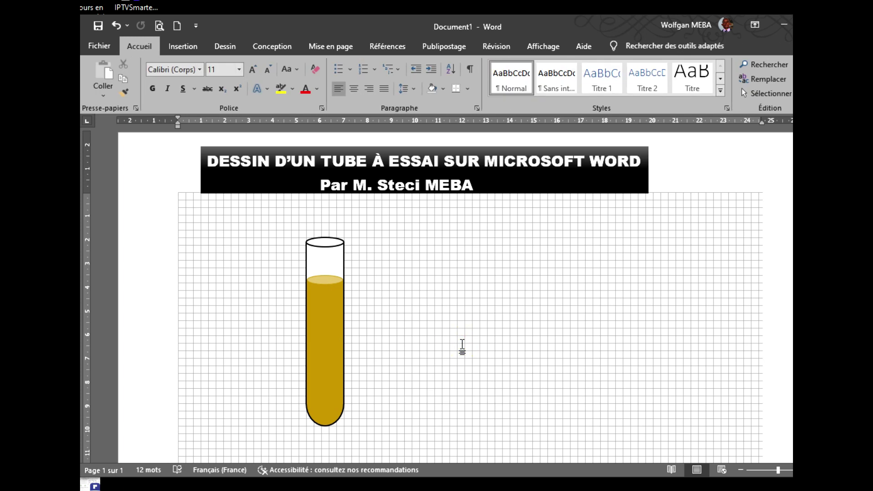